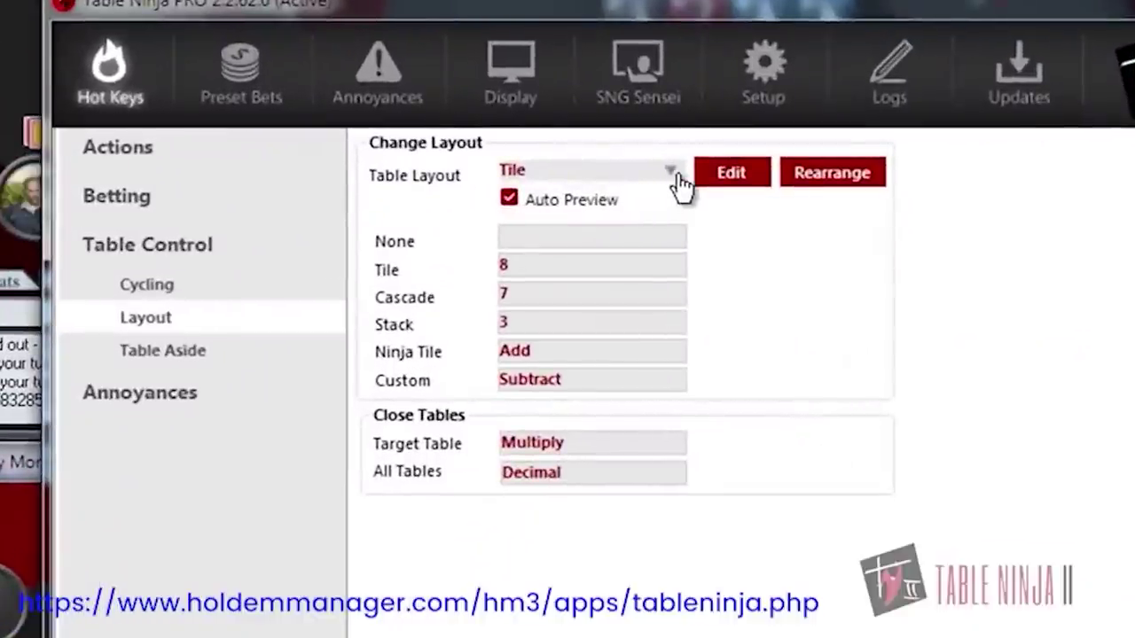
# Set the table layout to Tile and rearrange the tables.
pyautogui.click(675, 177)
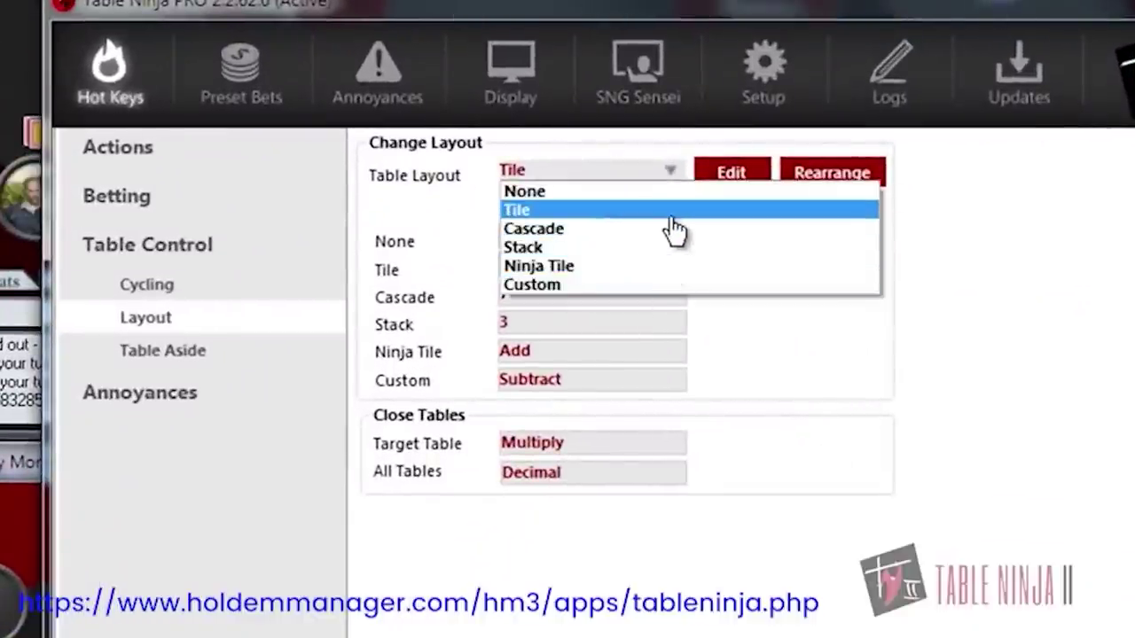
pyautogui.click(660, 213)
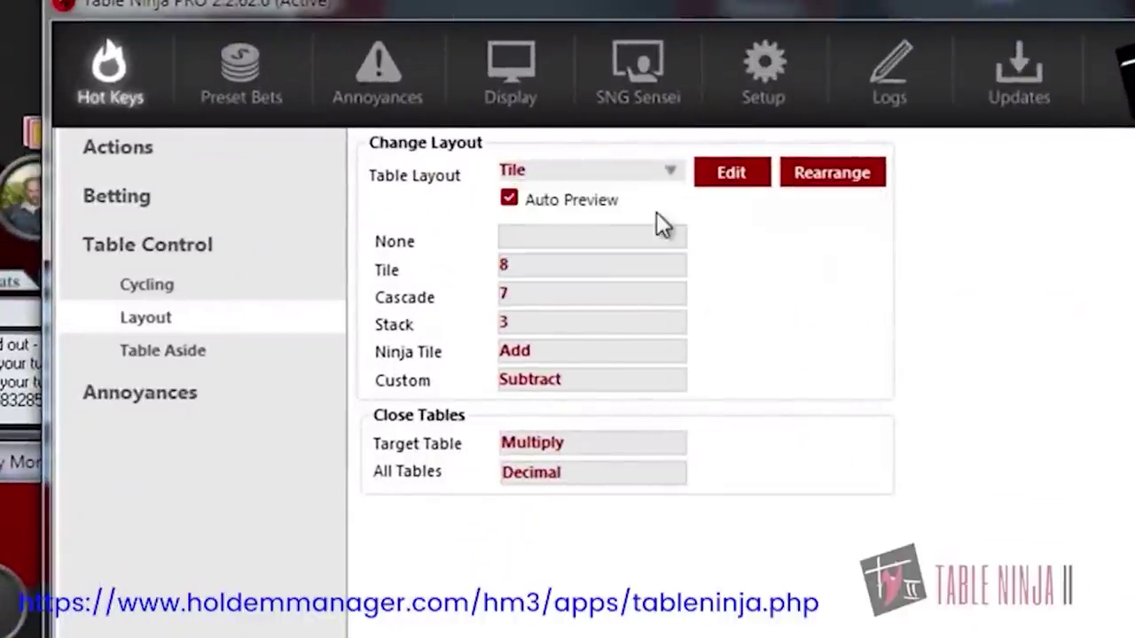
pyautogui.click(807, 172)
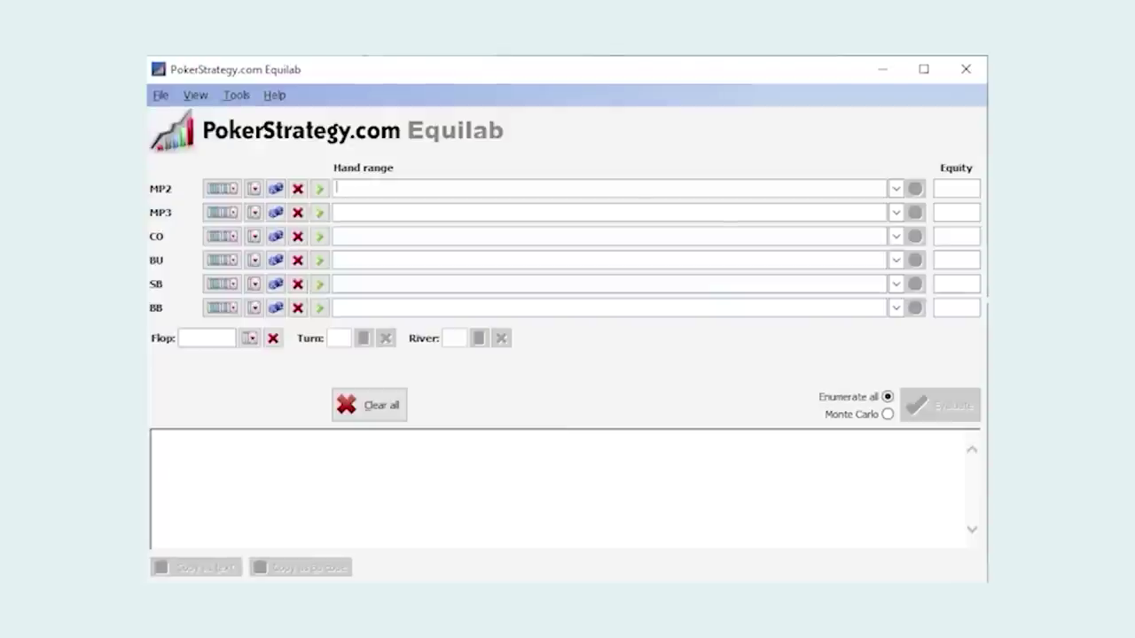
# In Equilab, assign the ace and king of diamonds to MP2.
pyautogui.click(254, 189)
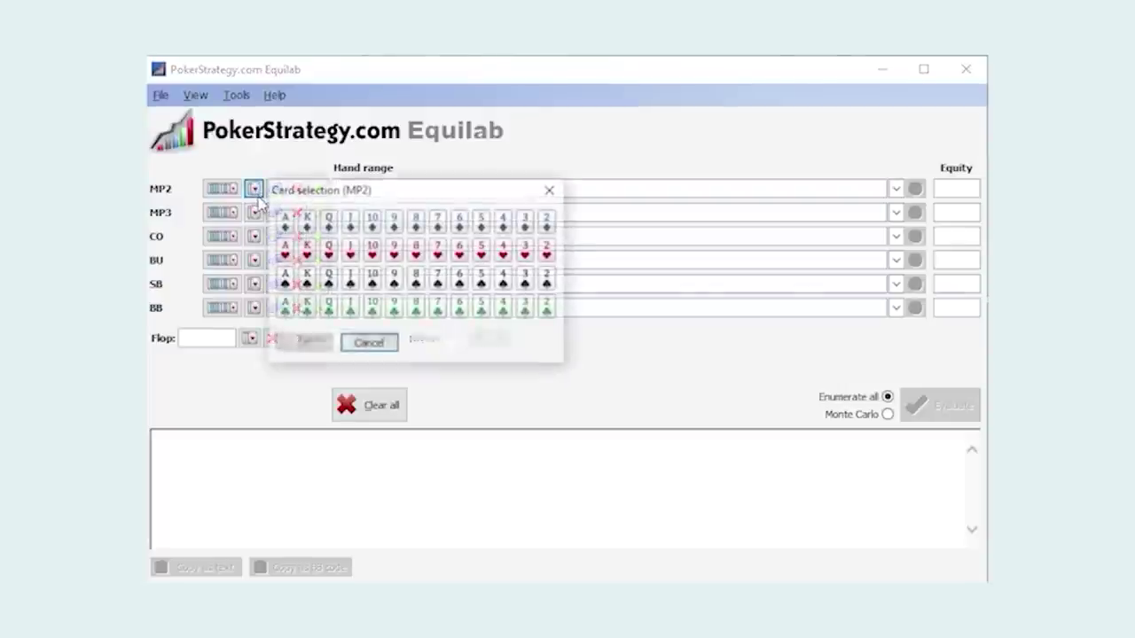
pyautogui.click(284, 220)
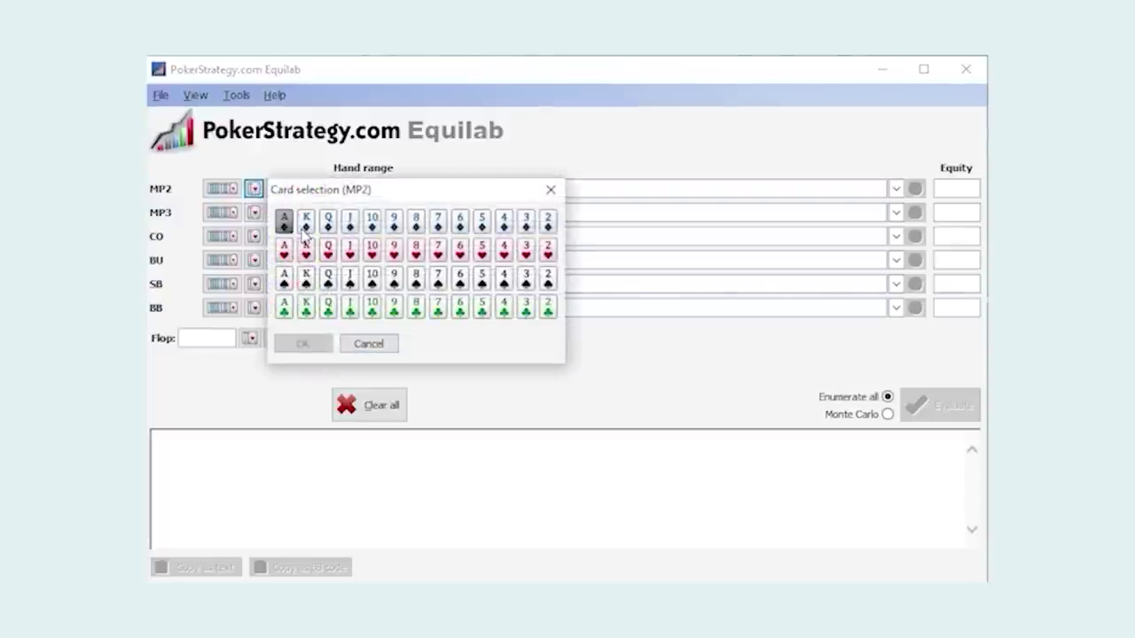
pyautogui.click(304, 227)
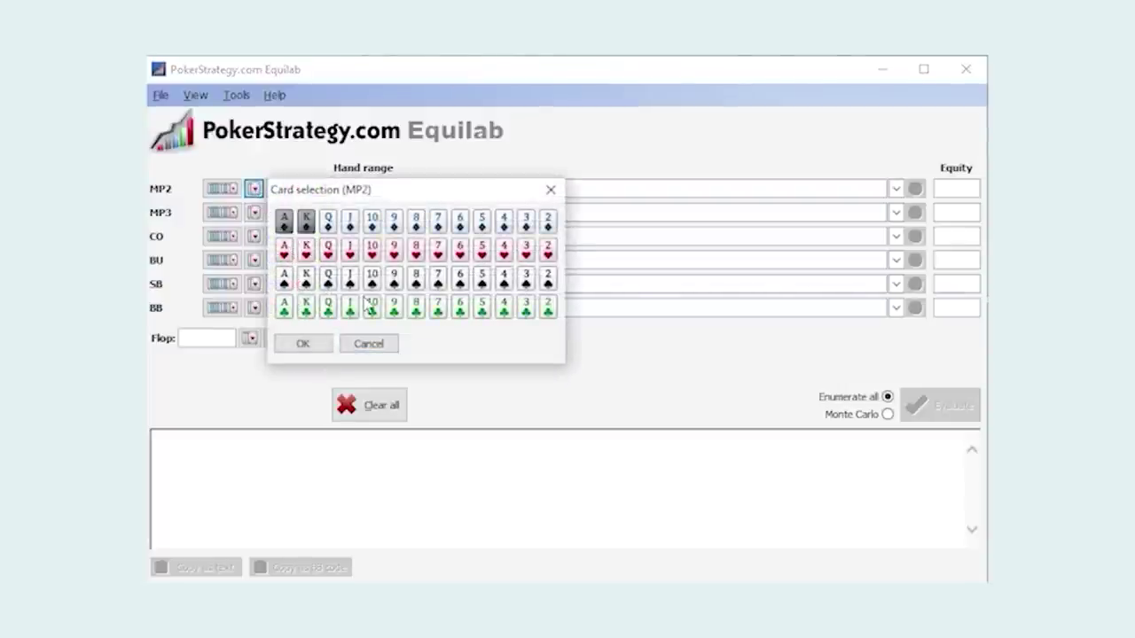
pyautogui.click(566, 160)
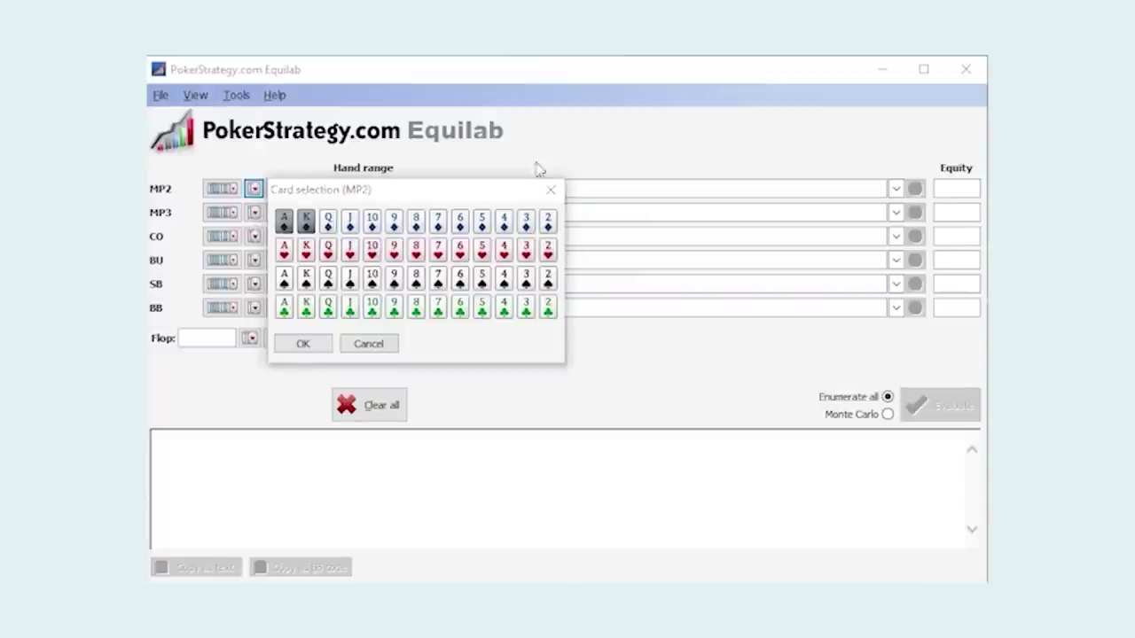
# Assign the nine of spades and nine of clubs to MP3, and evaluate the equity of both hands.
pyautogui.click(254, 213)
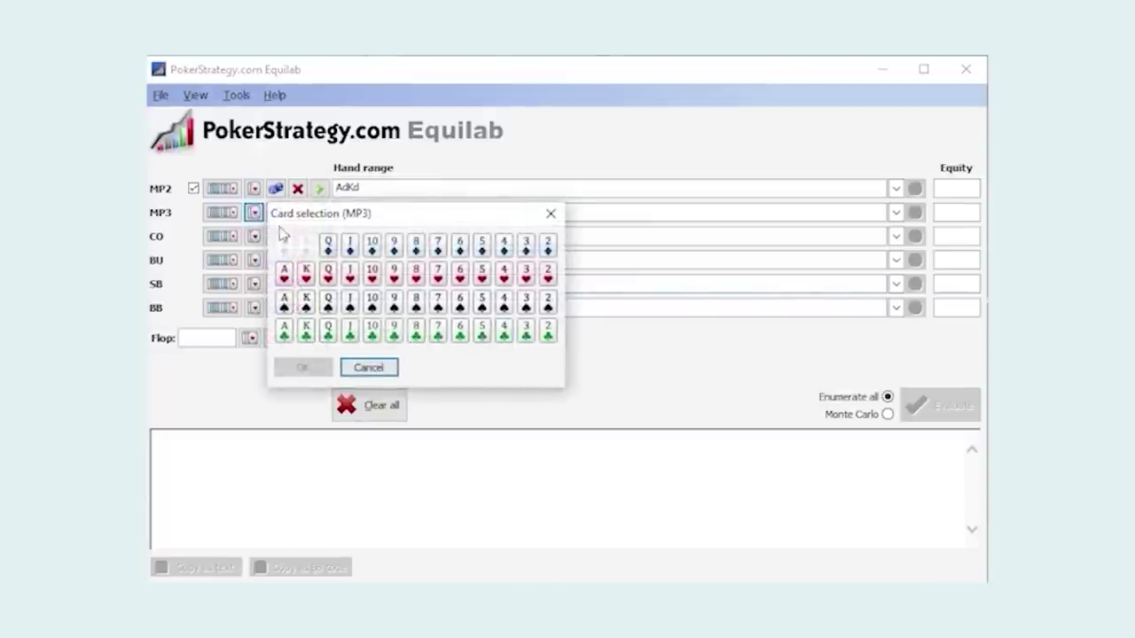
pyautogui.click(394, 334)
pyautogui.click(394, 304)
pyautogui.click(301, 367)
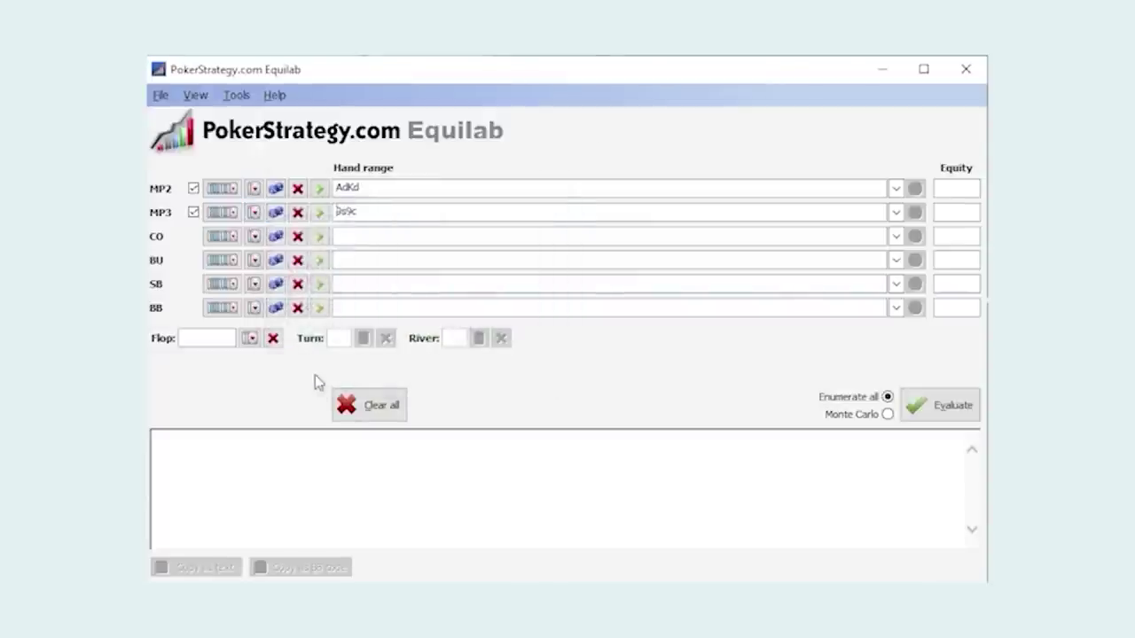
pyautogui.click(962, 404)
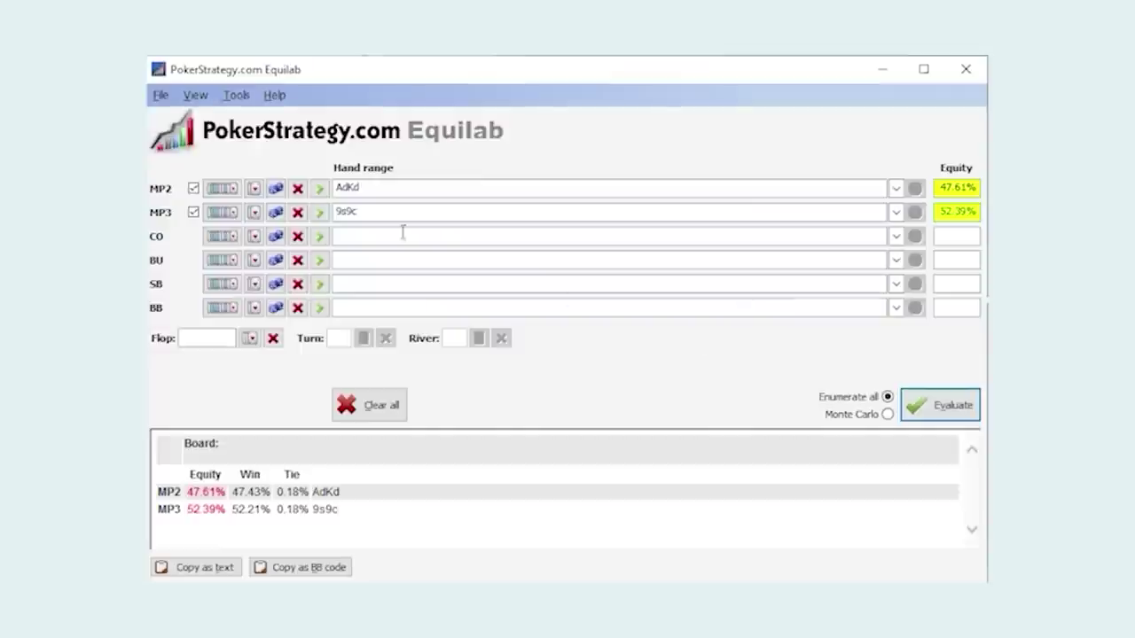
# Clear all hands and assign the ten and nine of diamonds to MP2.
pyautogui.click(382, 405)
pyautogui.click(277, 191)
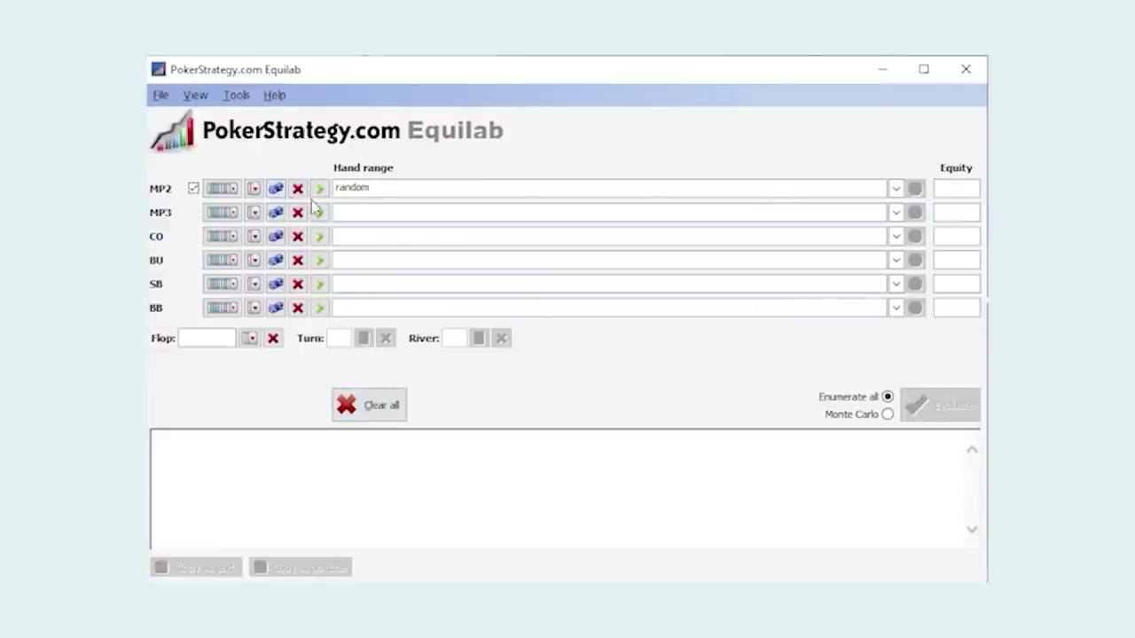
pyautogui.click(358, 409)
pyautogui.click(254, 188)
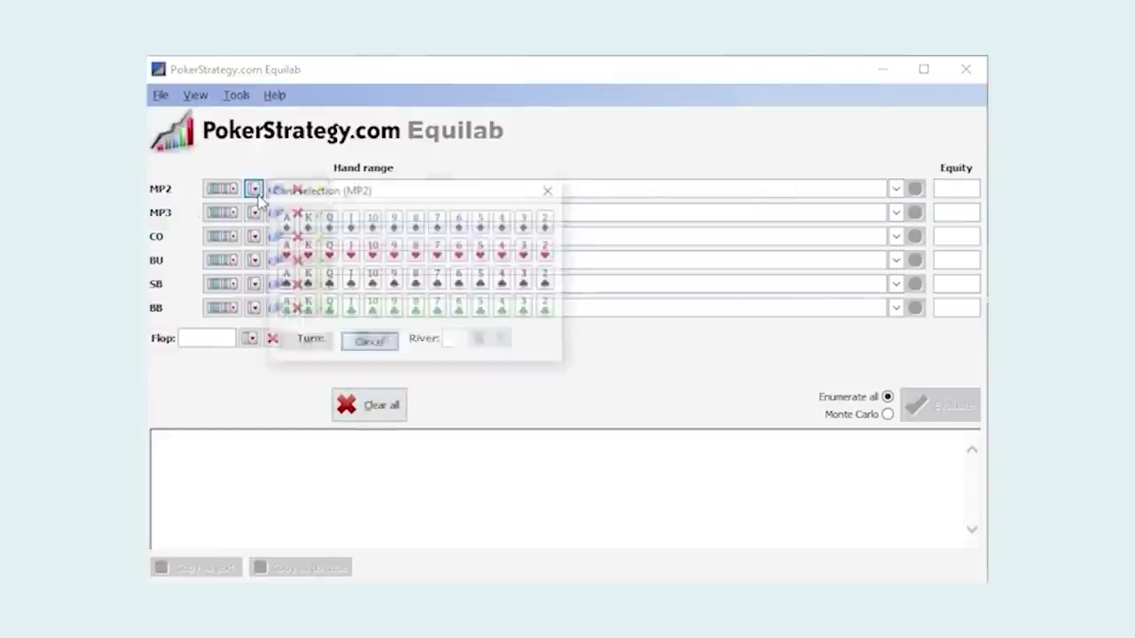
pyautogui.click(373, 222)
pyautogui.click(394, 223)
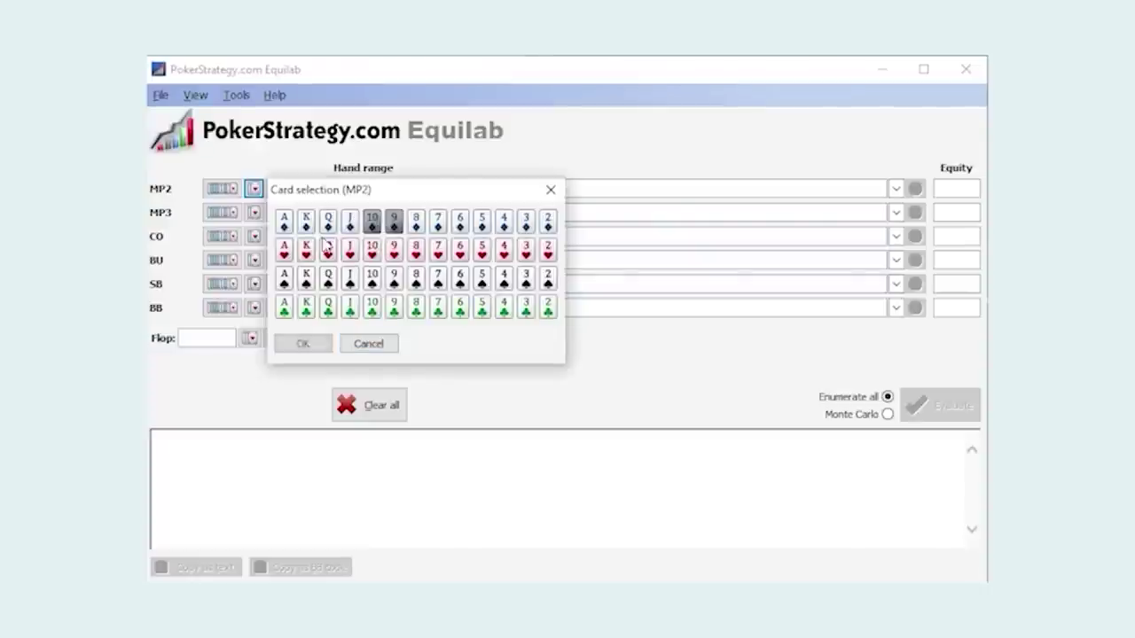
pyautogui.click(303, 343)
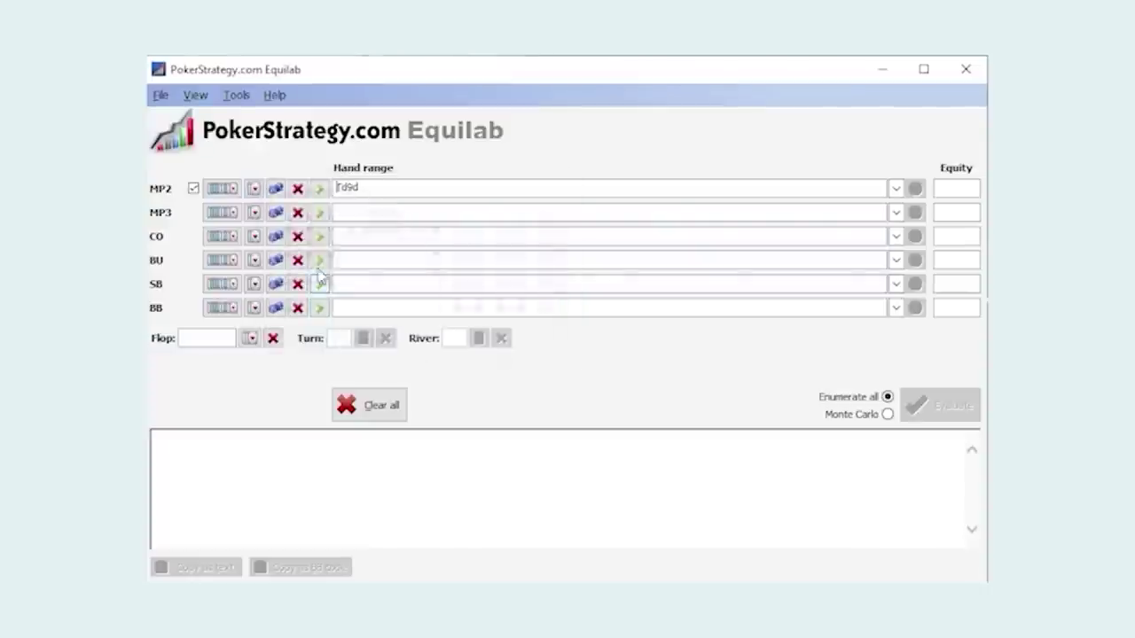
# Assign the six and five of hearts to MP3, and evaluate the equity of both hands.
pyautogui.click(254, 211)
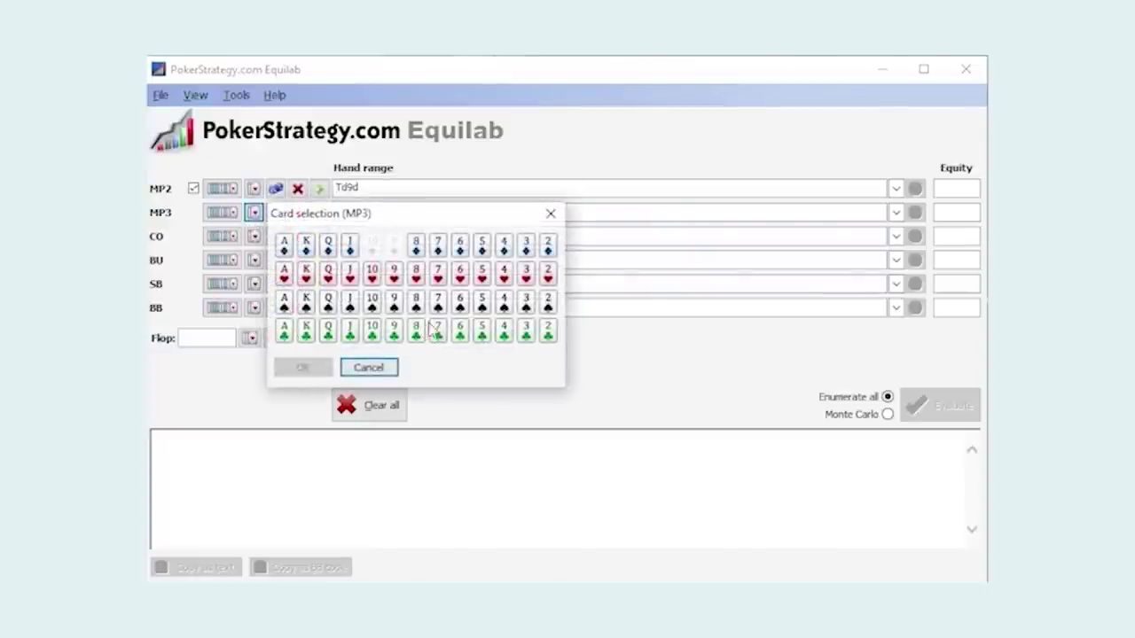
pyautogui.click(461, 274)
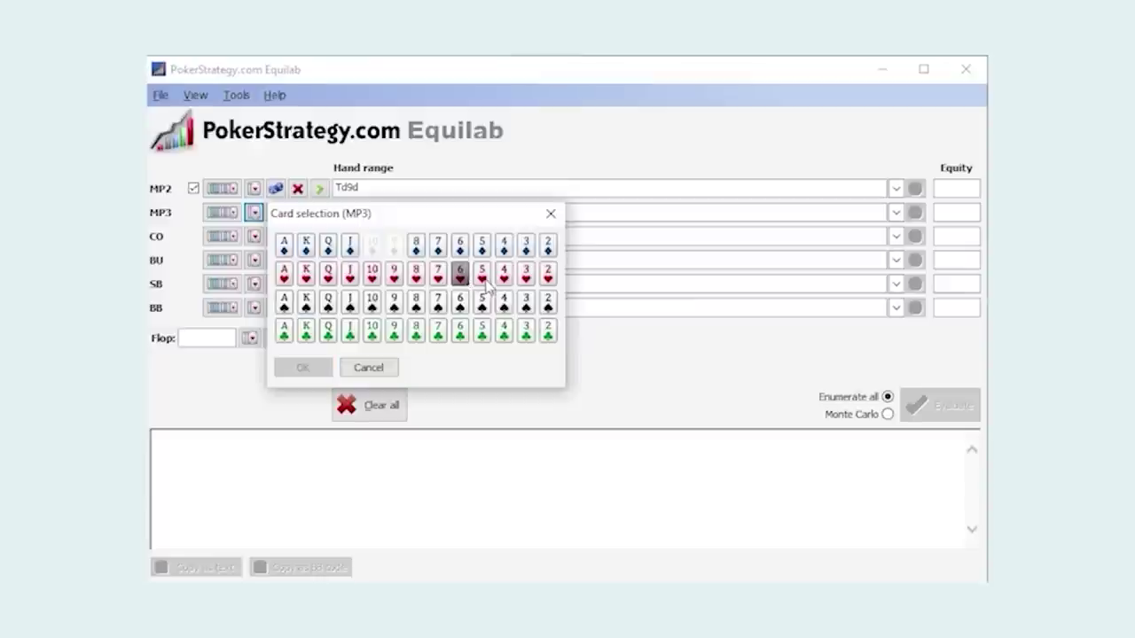
pyautogui.click(482, 274)
pyautogui.click(288, 369)
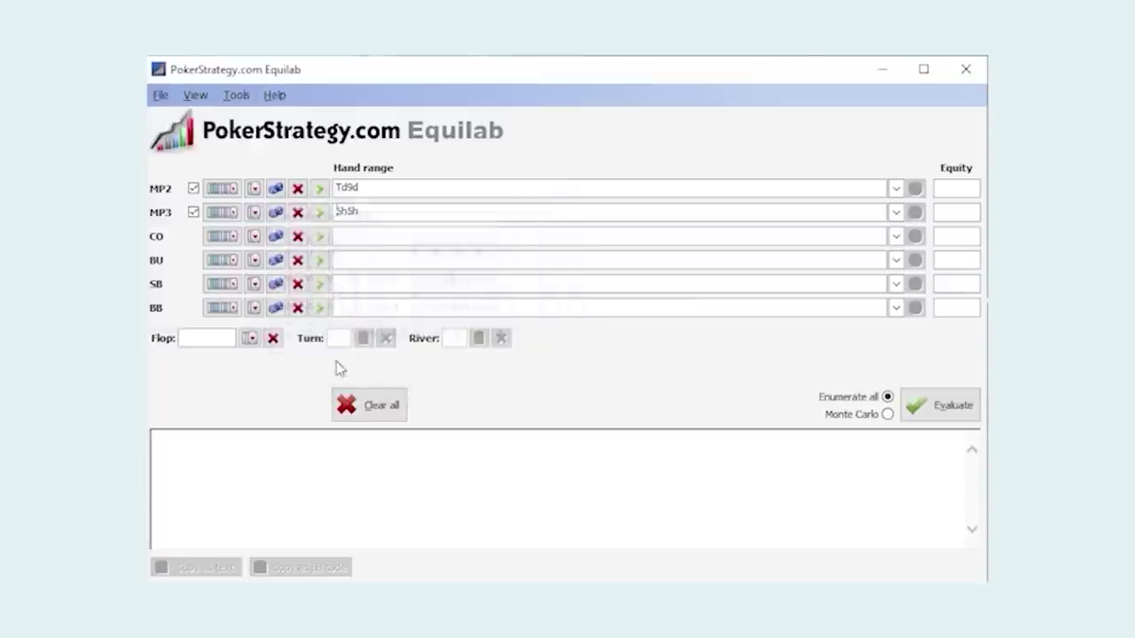
pyautogui.click(941, 406)
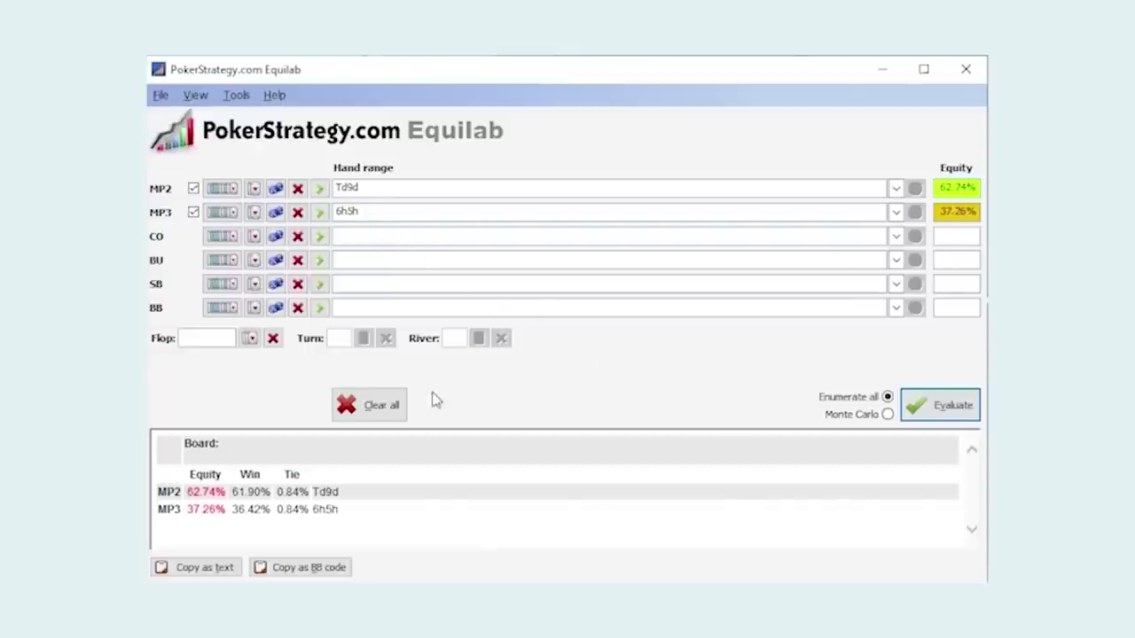
# Clear all hands and assign the ten of diamonds and ten of hearts to MP2.
pyautogui.click(380, 412)
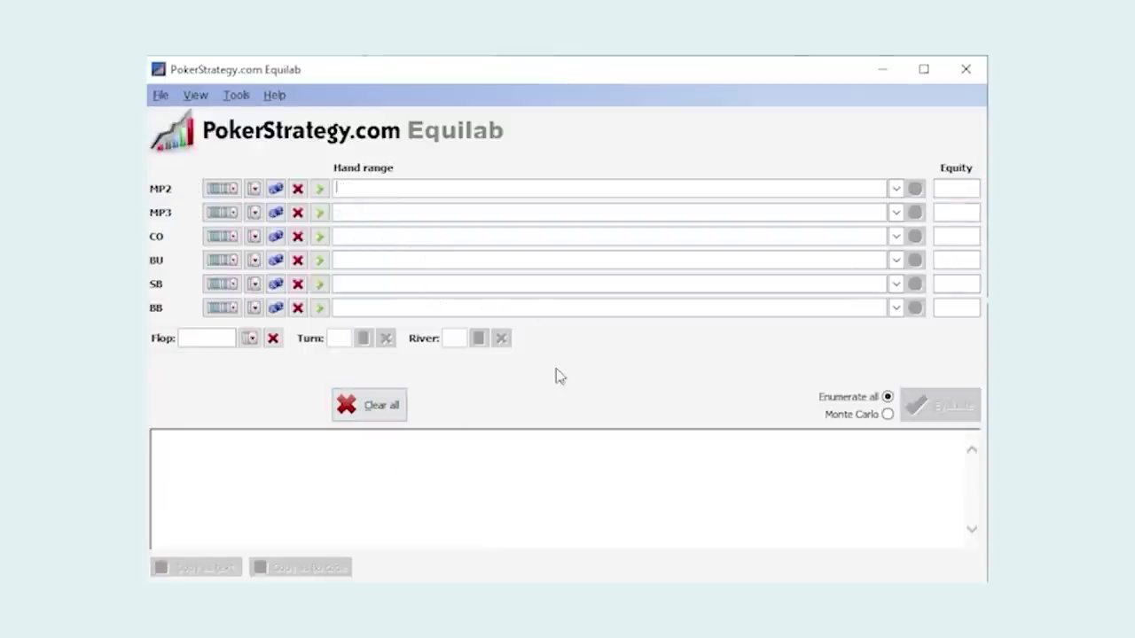
pyautogui.click(254, 189)
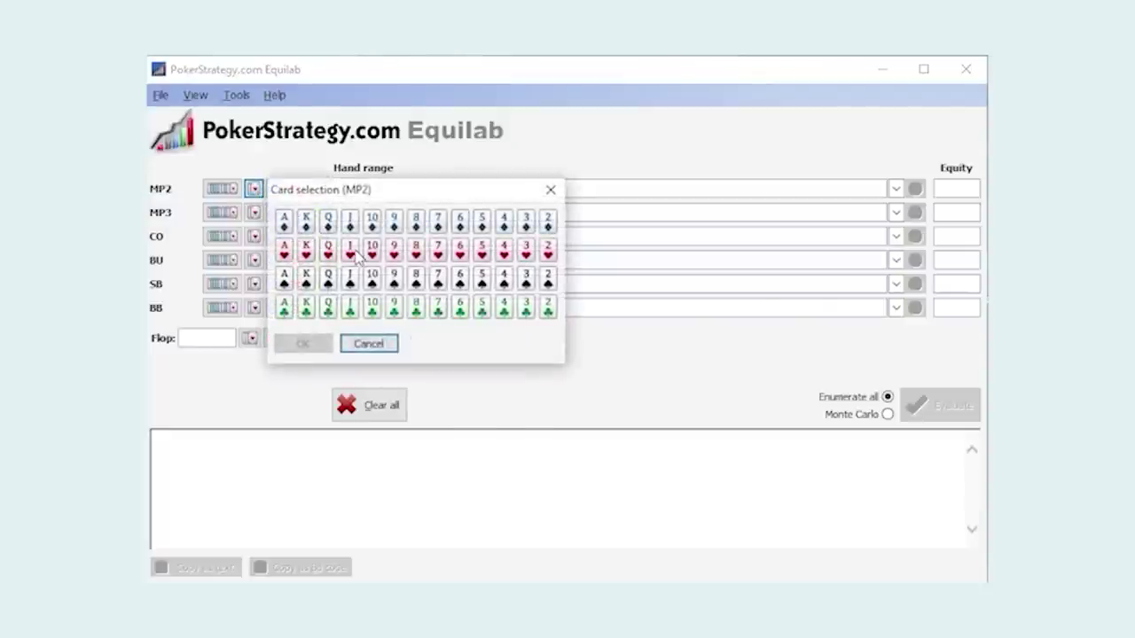
pyautogui.click(373, 224)
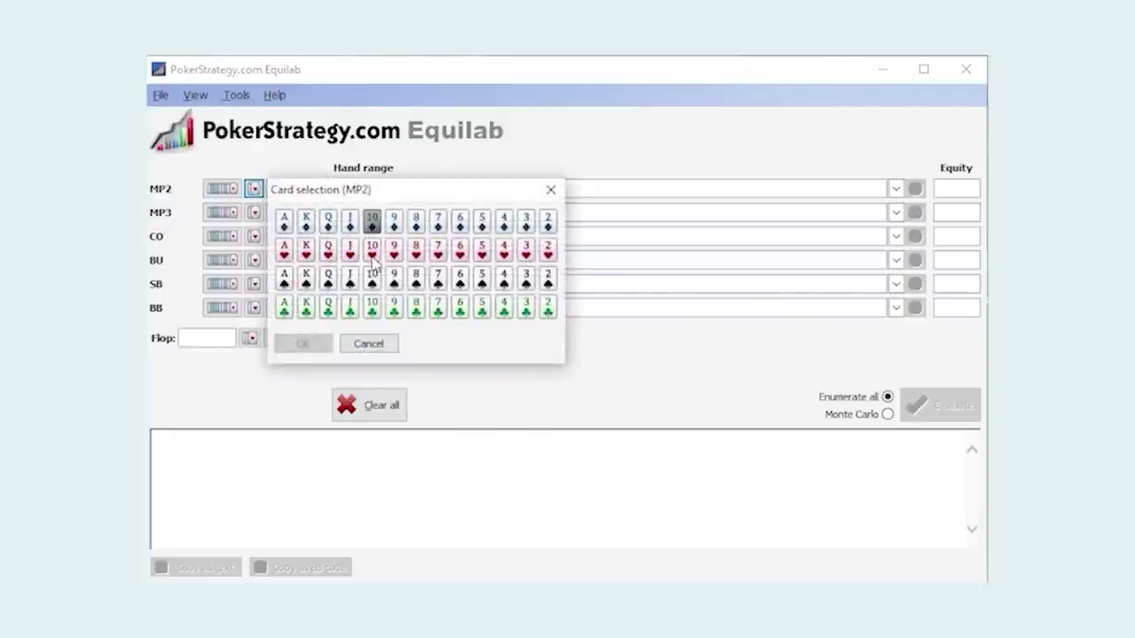
pyautogui.click(372, 253)
pyautogui.click(307, 345)
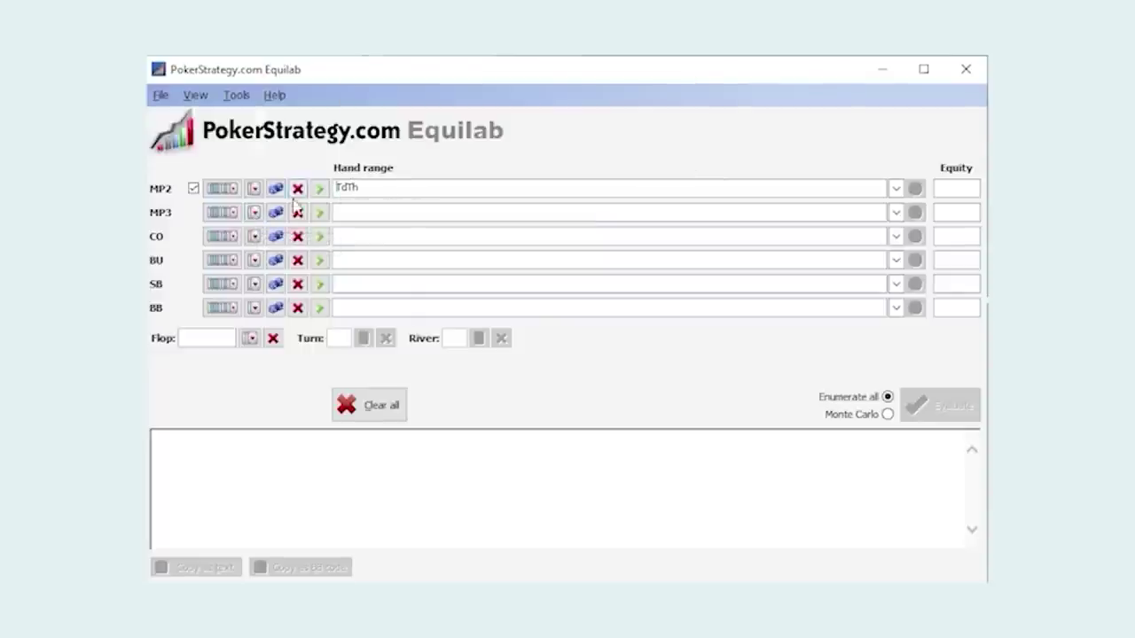
# Start a hand range for MP3 with pocket pairs 66+, suited aces A9s+ and offsuit aces ATo+.
pyautogui.click(233, 219)
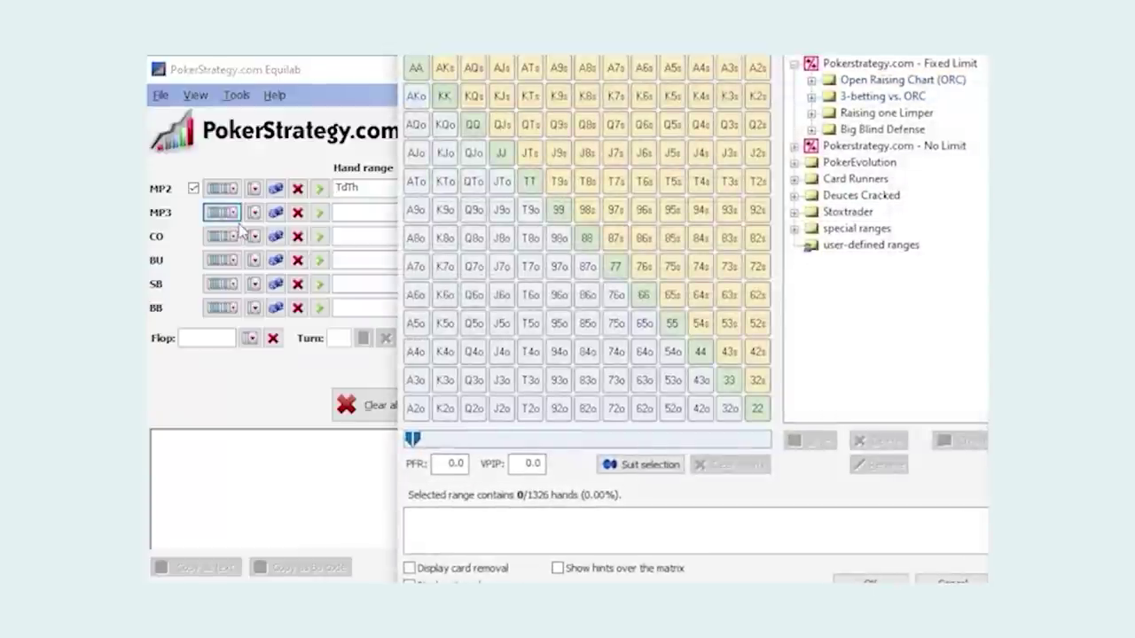
pyautogui.moveTo(417, 78); pyautogui.dragTo(644, 298)
pyautogui.moveTo(445, 73)
pyautogui.mouseDown()
pyautogui.moveTo(532, 85)
pyautogui.moveTo(557, 72)
pyautogui.moveTo(417, 99)
pyautogui.moveTo(422, 181)
pyautogui.mouseUp()
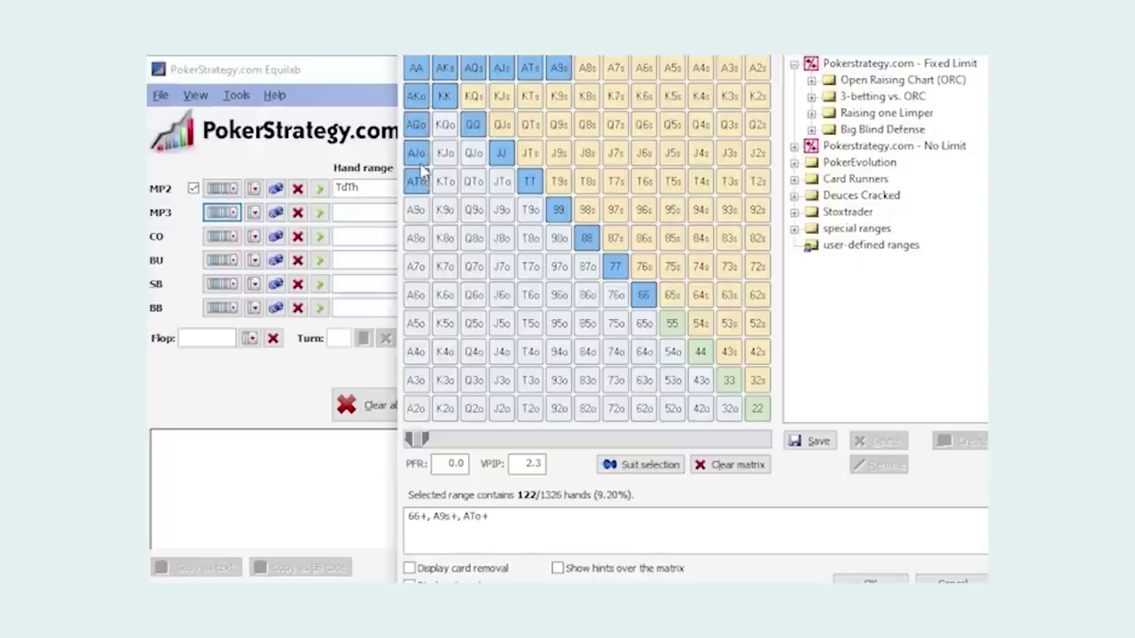
# Add suited kings KTs through KQs, QJs, and suited aces A8s through A2s to the MP3 range.
pyautogui.click(474, 100)
pyautogui.moveTo(499, 97); pyautogui.dragTo(503, 125)
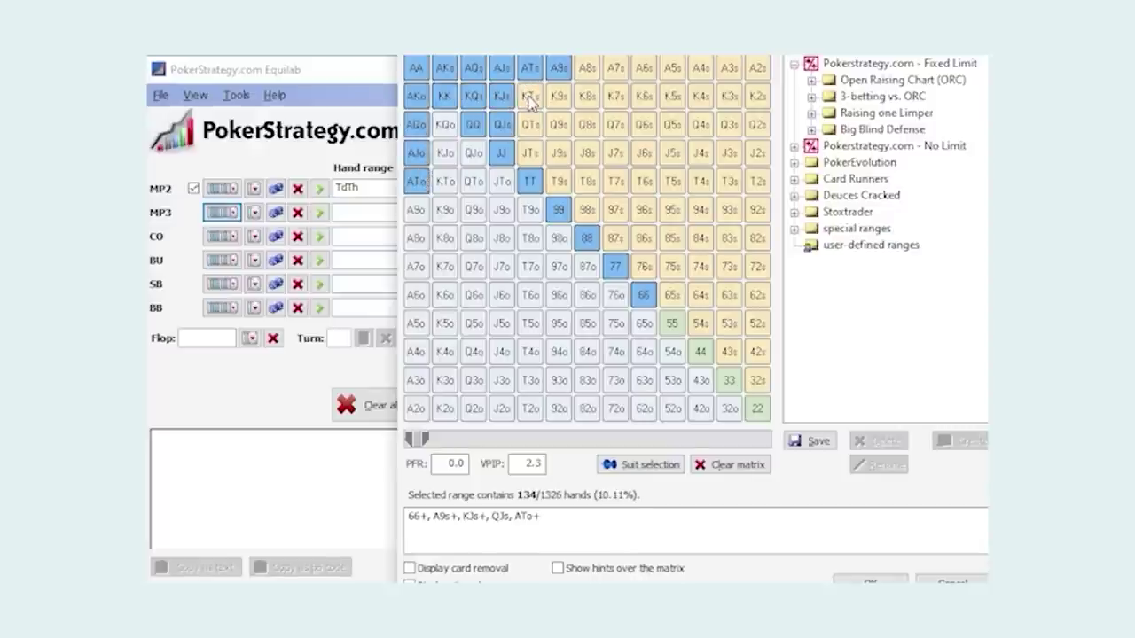
pyautogui.click(530, 97)
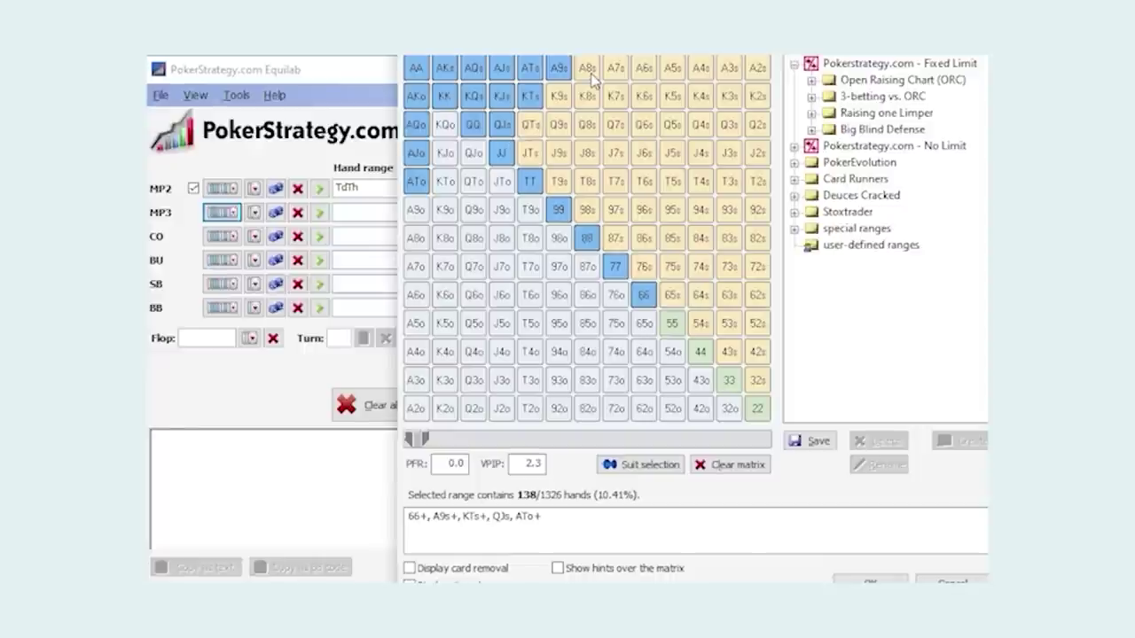
pyautogui.moveTo(592, 78); pyautogui.dragTo(756, 69)
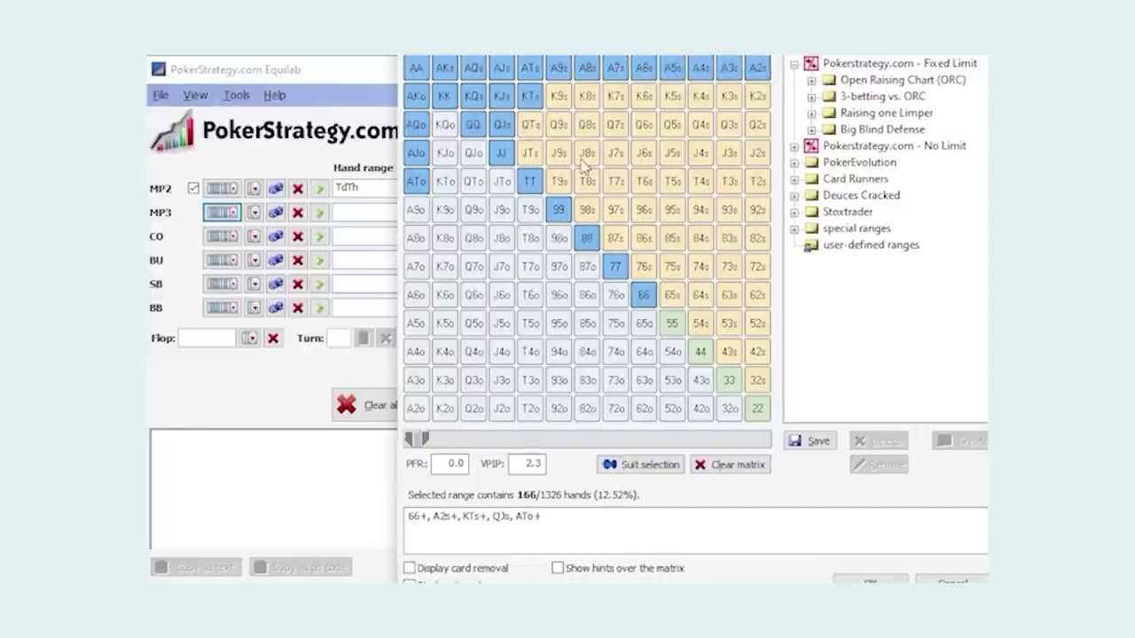
# Add pocket pairs 55, 44 and 33 plus KQo to the MP3 range, and apply the range.
pyautogui.moveTo(676, 325); pyautogui.dragTo(733, 393)
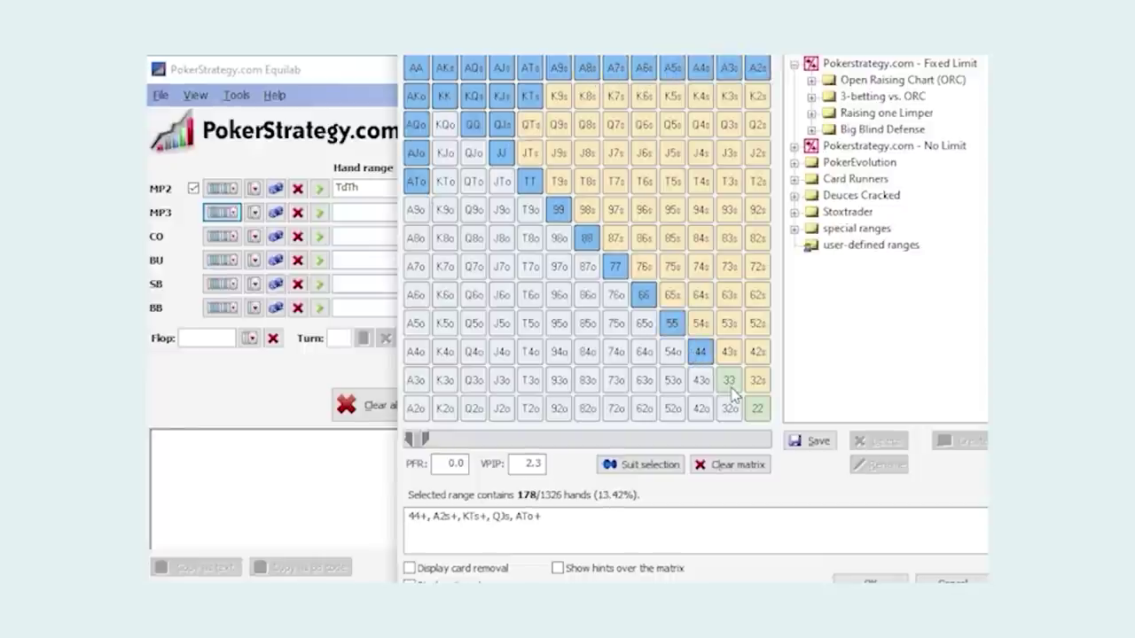
pyautogui.click(756, 408)
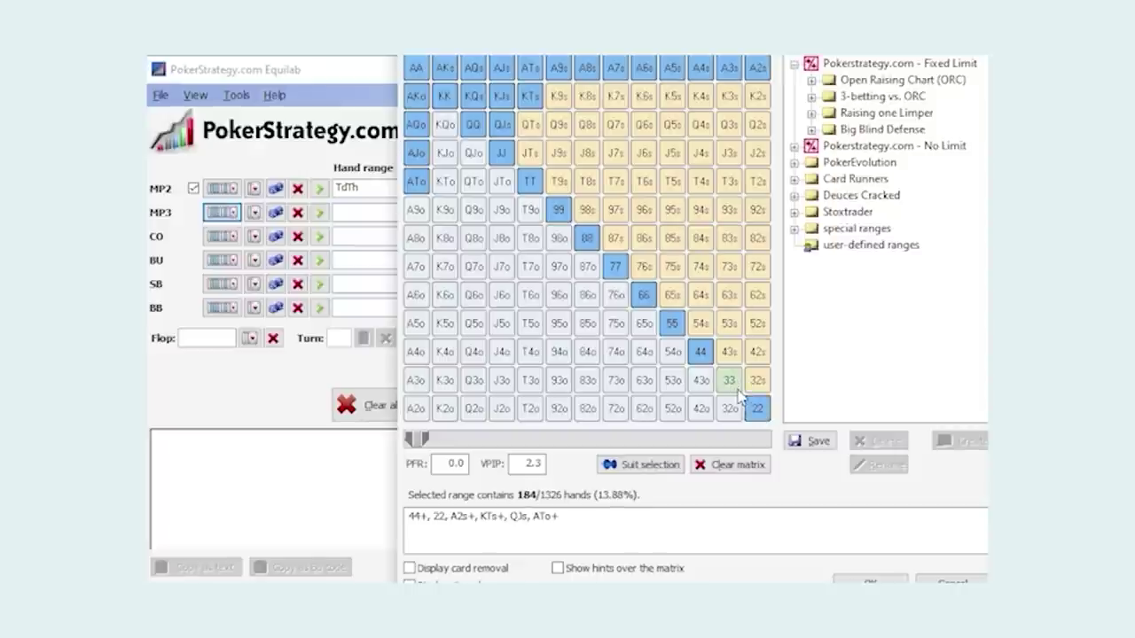
pyautogui.click(756, 408)
pyautogui.click(729, 380)
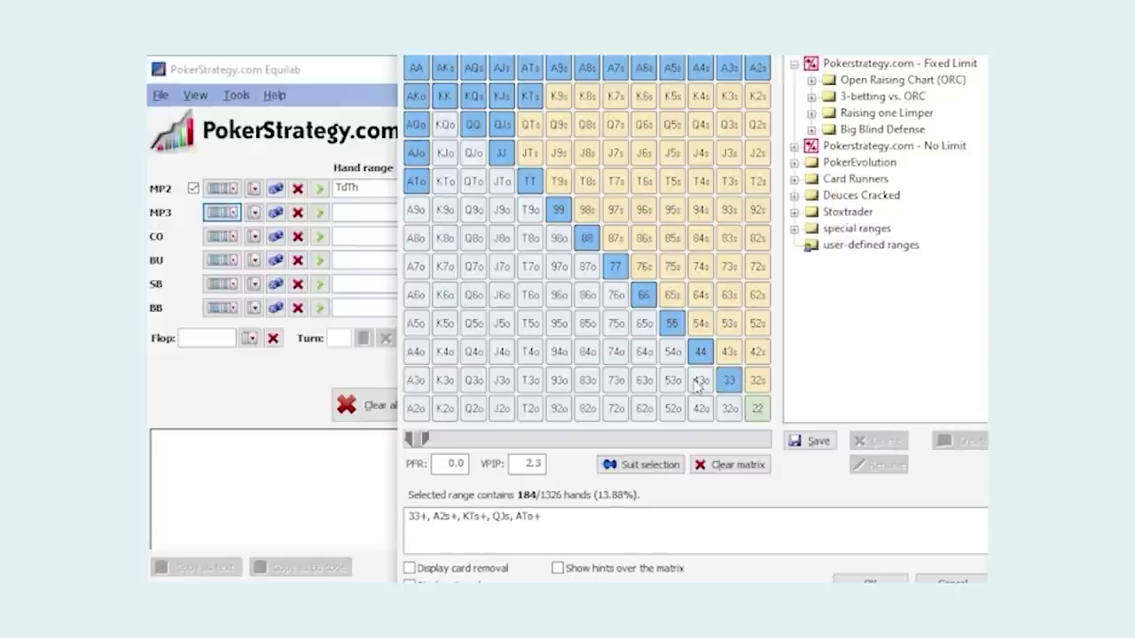
pyautogui.click(446, 126)
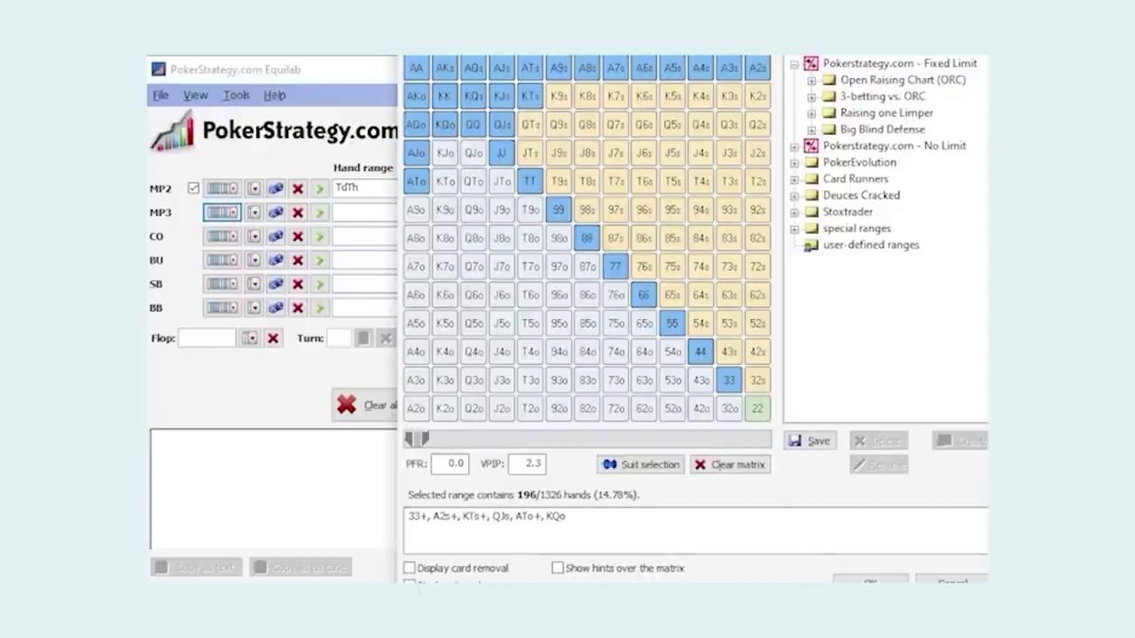
pyautogui.press('Return')
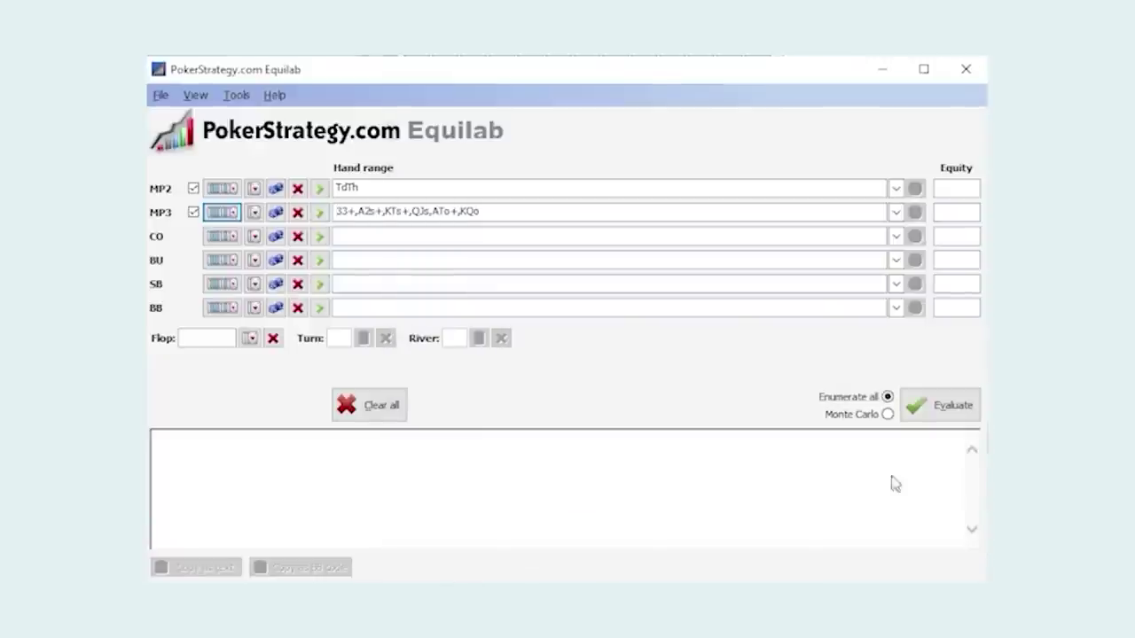
# Evaluate the equity of MP2's pocket tens against the MP3 range, and clear all hands.
pyautogui.click(927, 416)
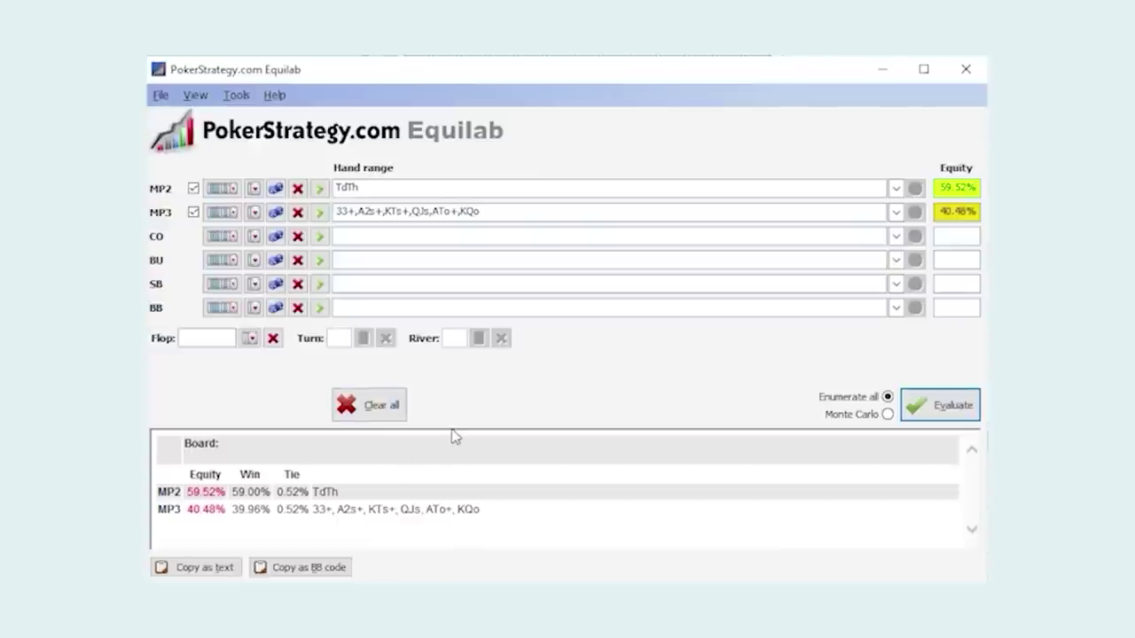
pyautogui.click(398, 414)
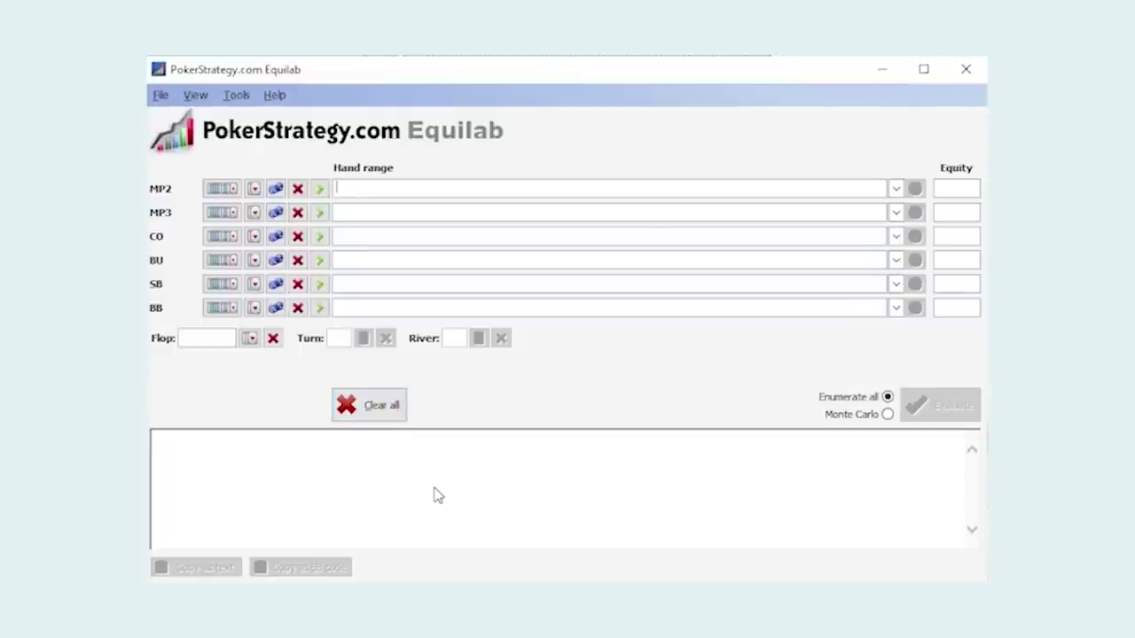